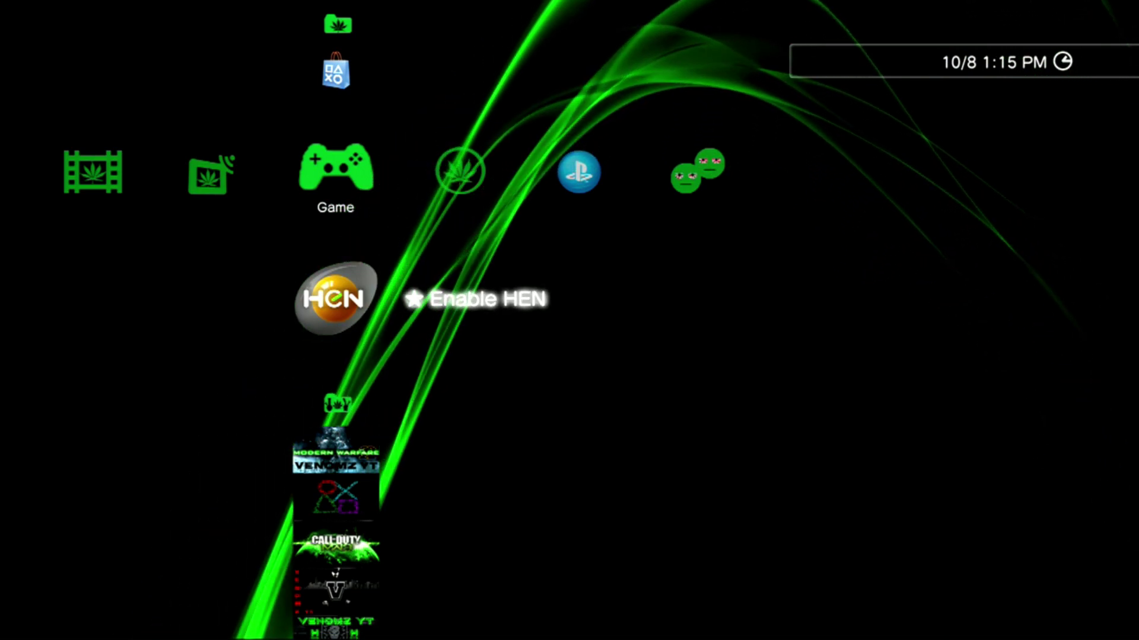
- Open the PS3Xploit Home bookmark from the Network category and go to its PS3HEN section
key("Right")
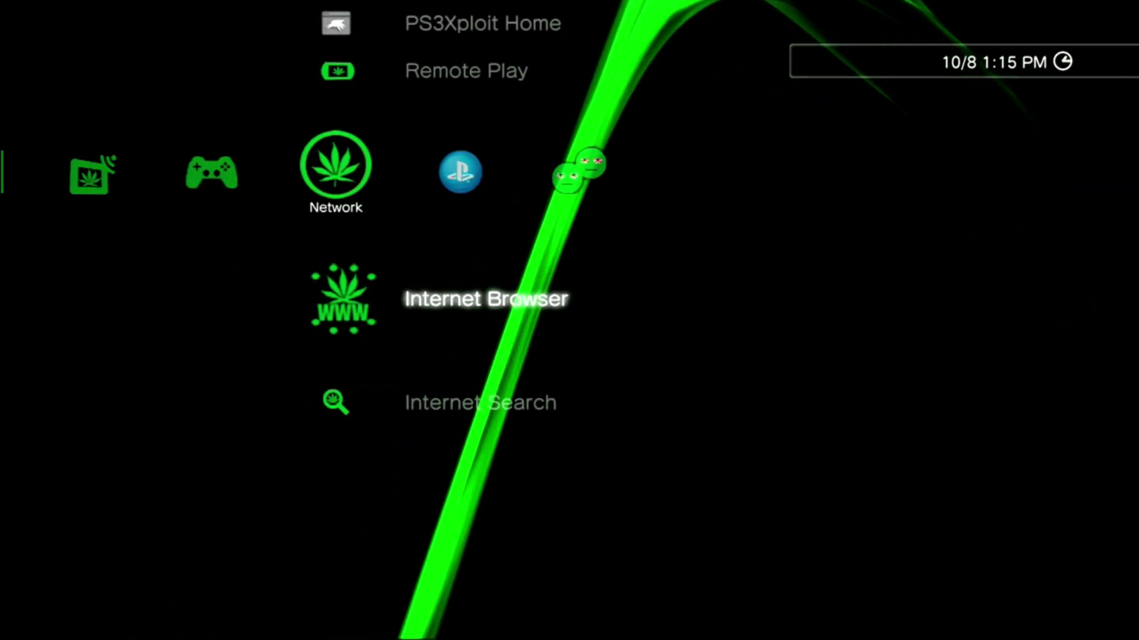
key("Up")
key("Up")
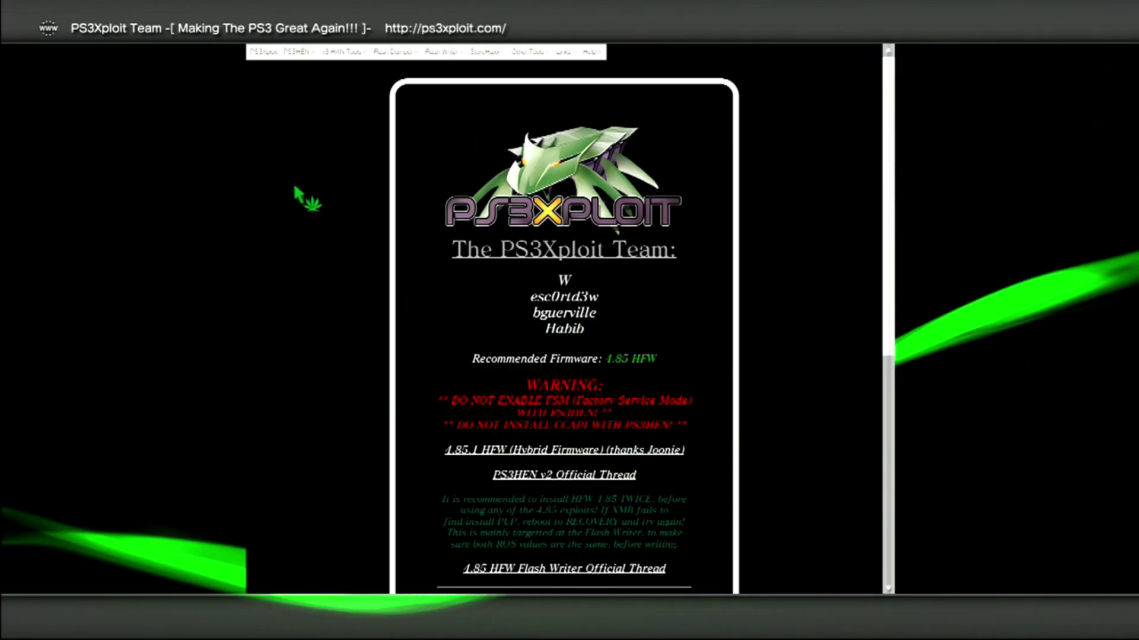
left_click(293, 60)
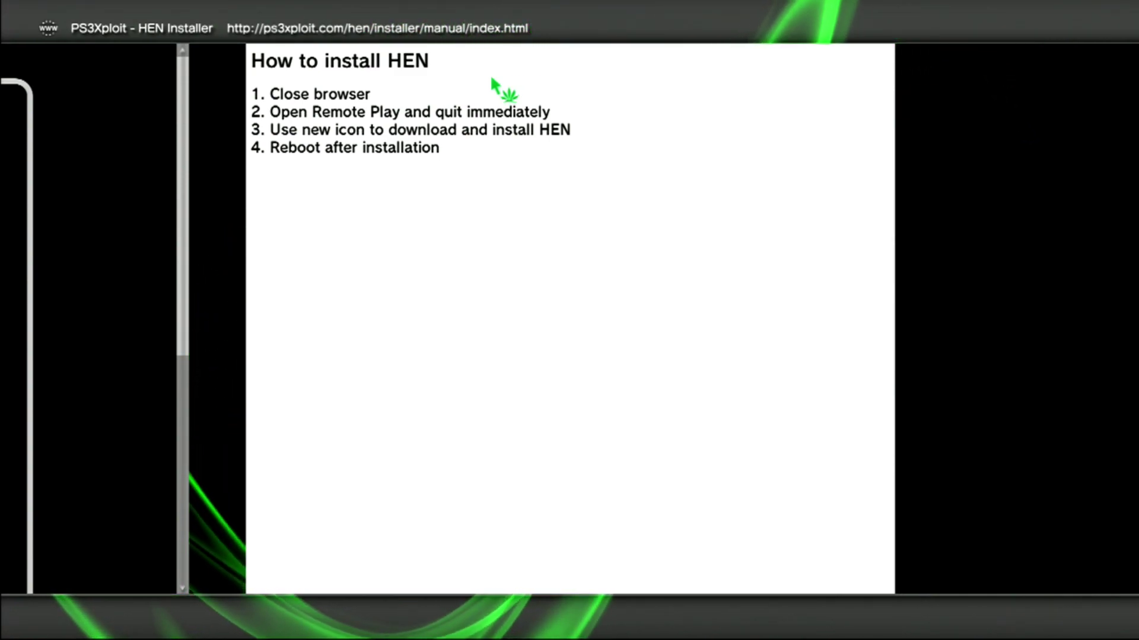
- Confirm closing the browser, then move down to Remote Play so Install HEN appears
key("Escape")
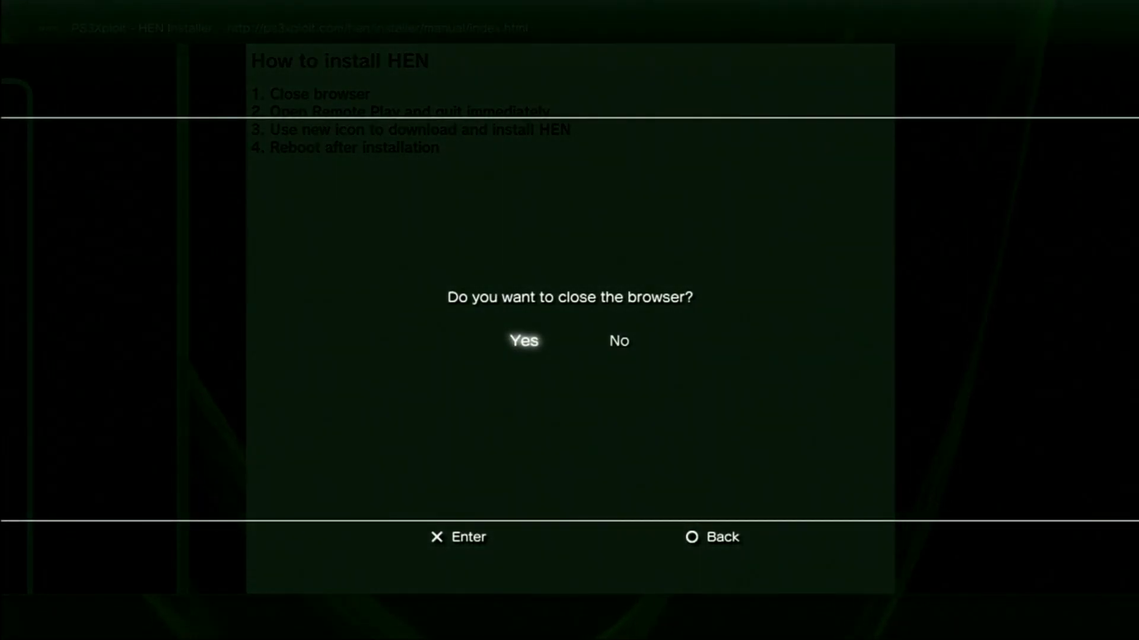
key("Return")
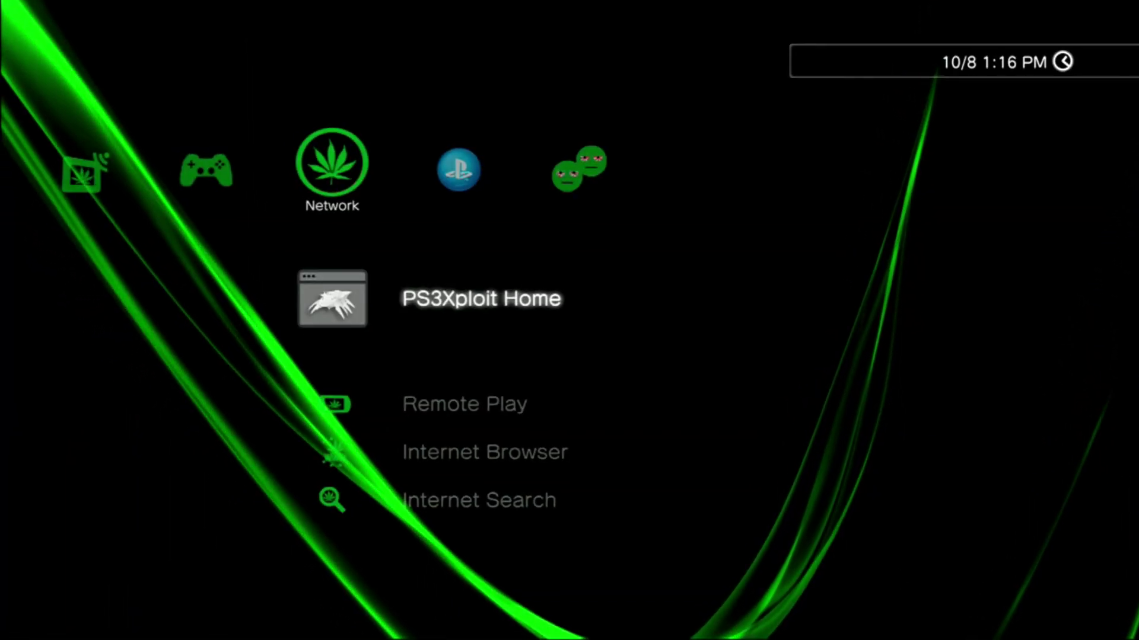
key("Down")
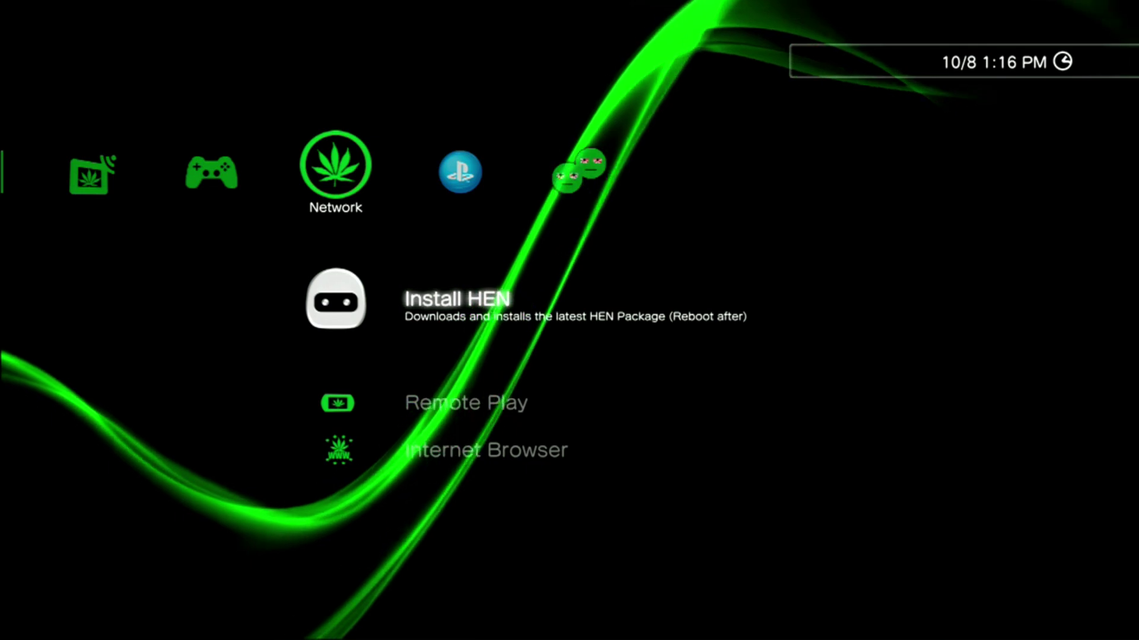
- Open Install HEN and start downloading the latest HEN package
key("Return")
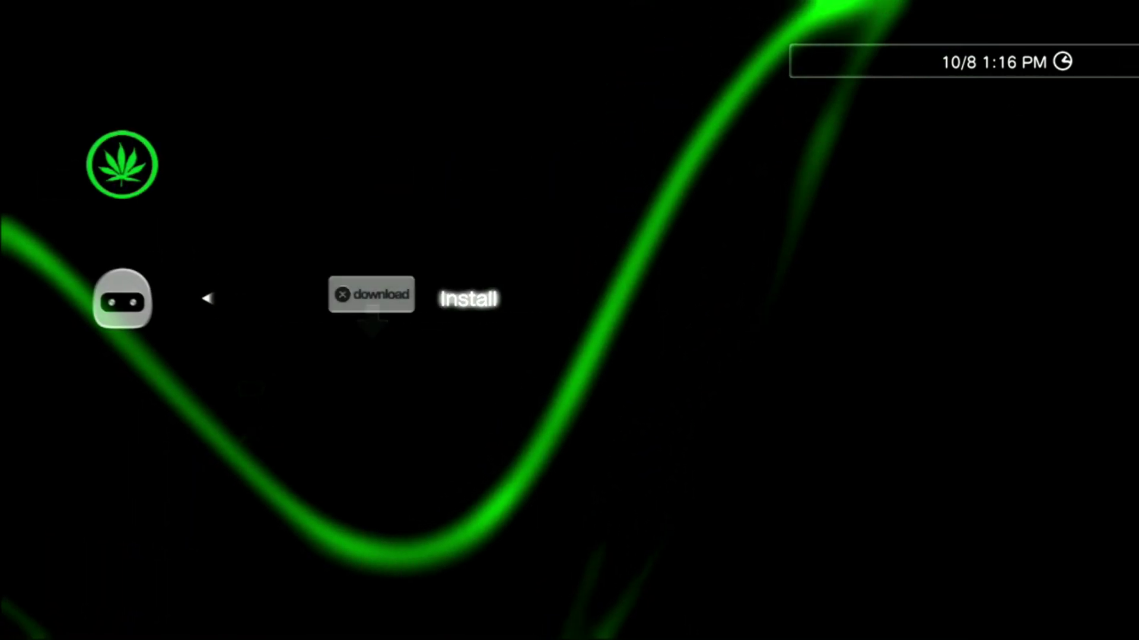
key("Return")
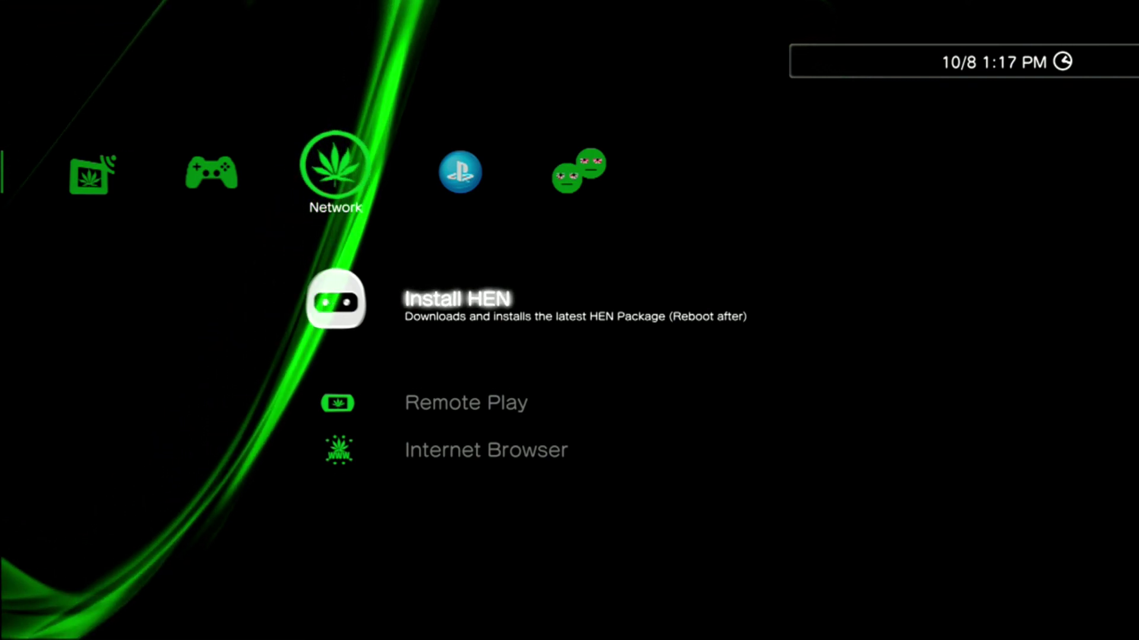
- Bring up the quick menu and its power-off options to restart the console
key("Return")
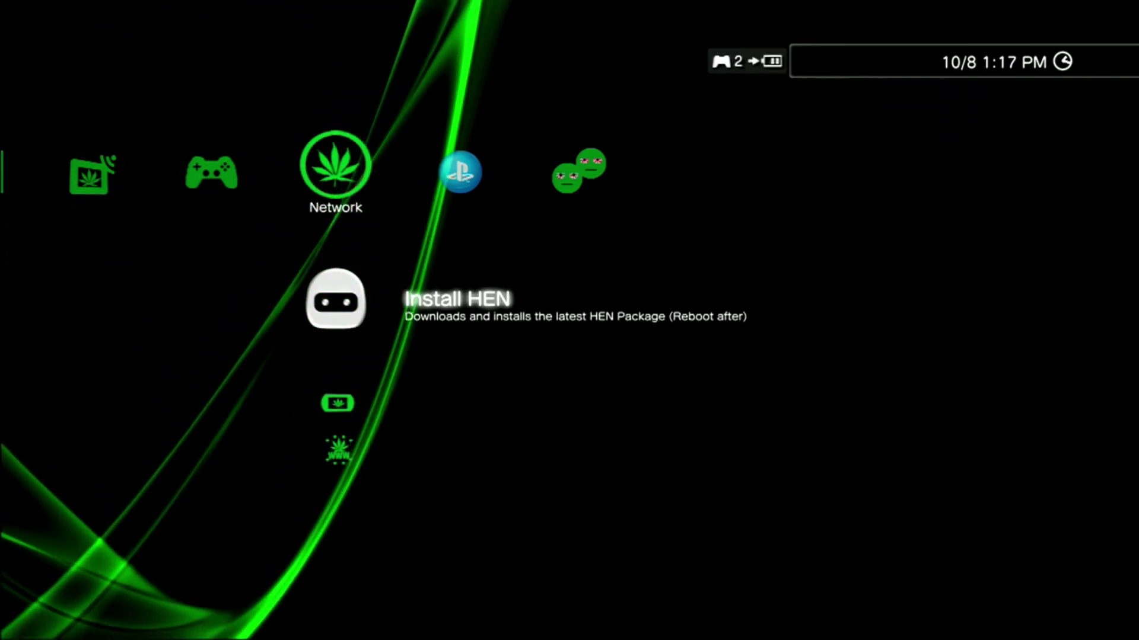
key("Home")
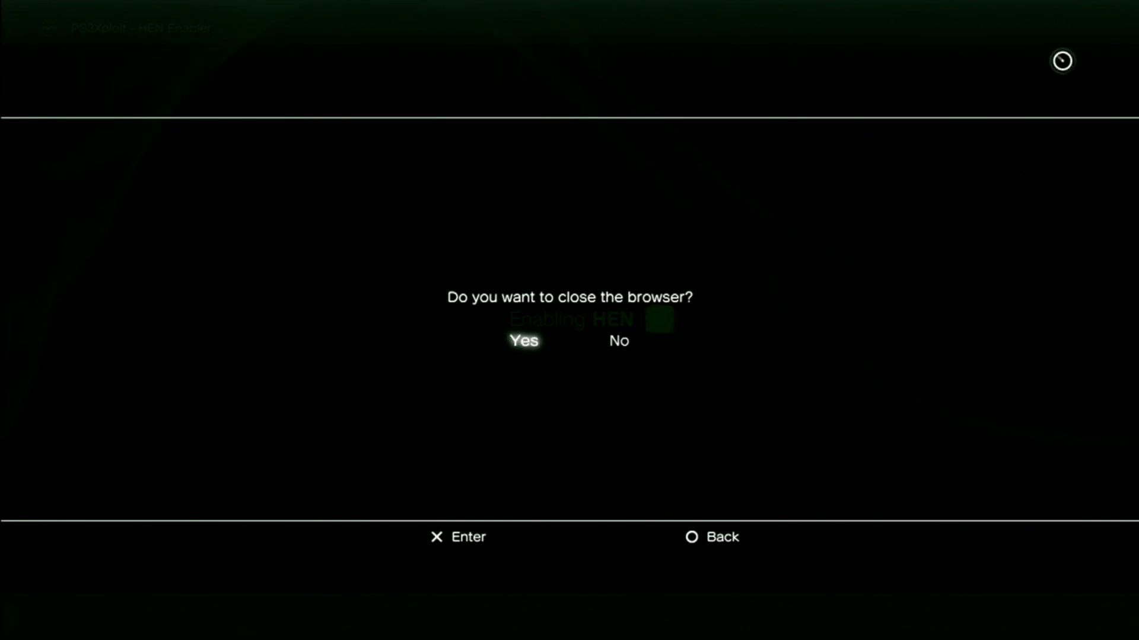
- Confirm closing the browser, then move down the Game column past Package Manager to webMAN Games
key("Return")
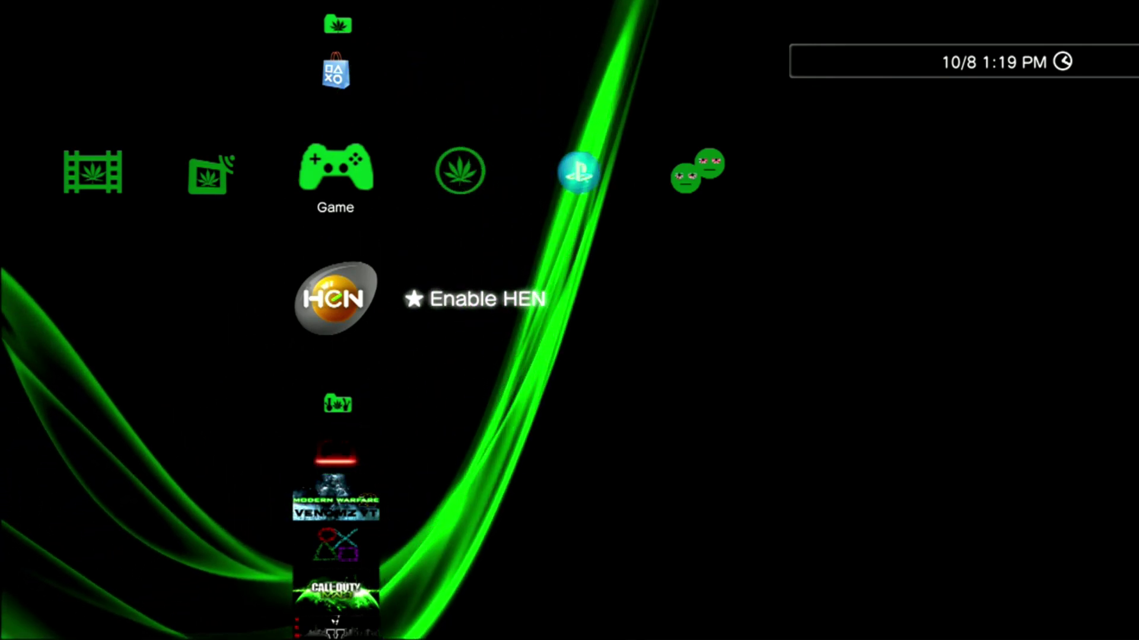
key("Down")
key("Down")
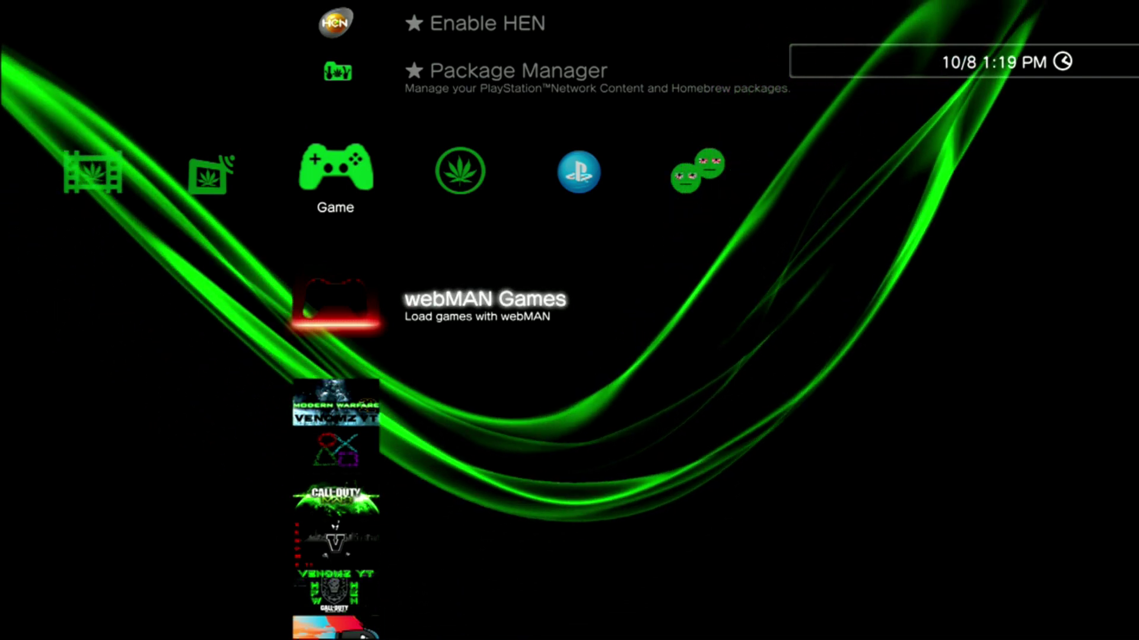
- Open webMAN Games > webMAN Setup and scroll the tool list down to Block PSN Servers
key("Return")
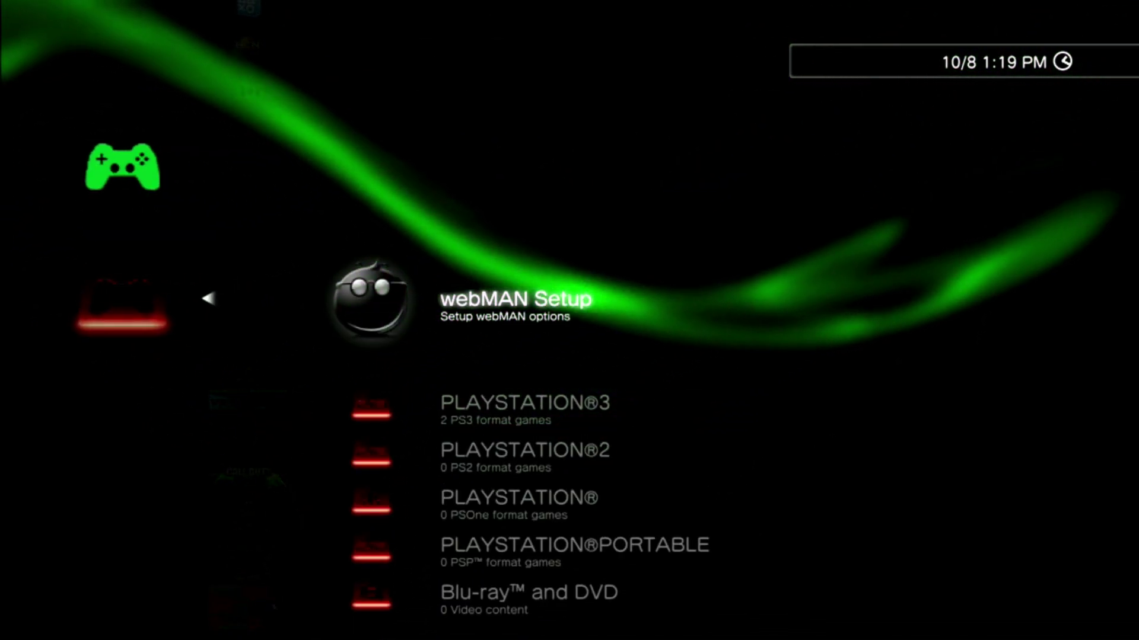
key("Return")
key("Down")
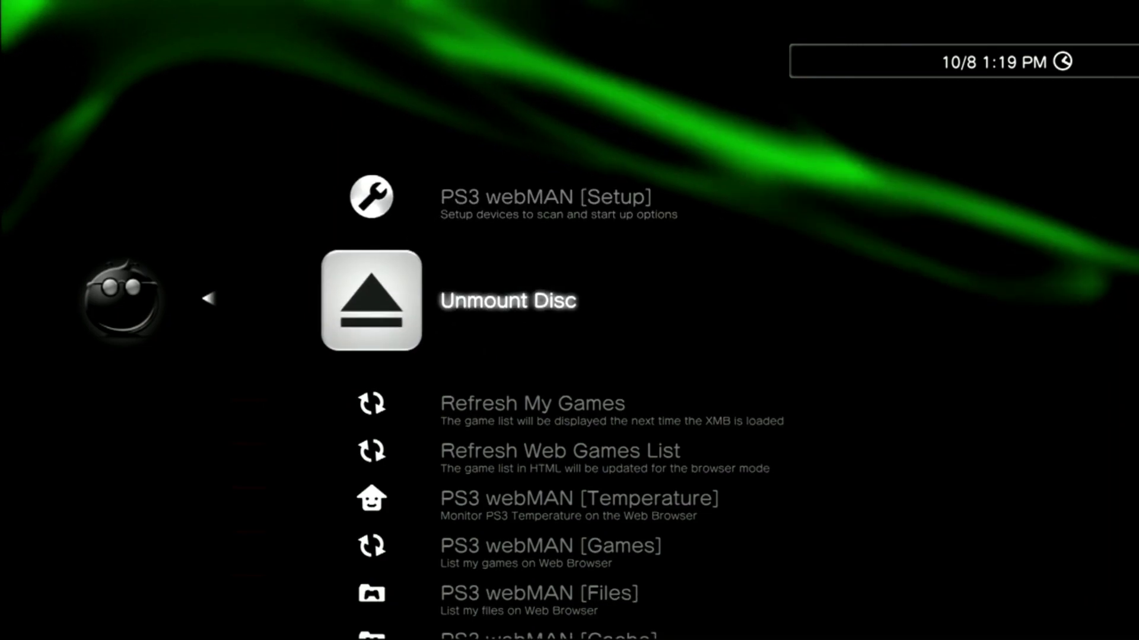
key("Down")
key("Down")
key("Down")
key("Down")
key("Down")
key("Down")
key("Down")
key("Down")
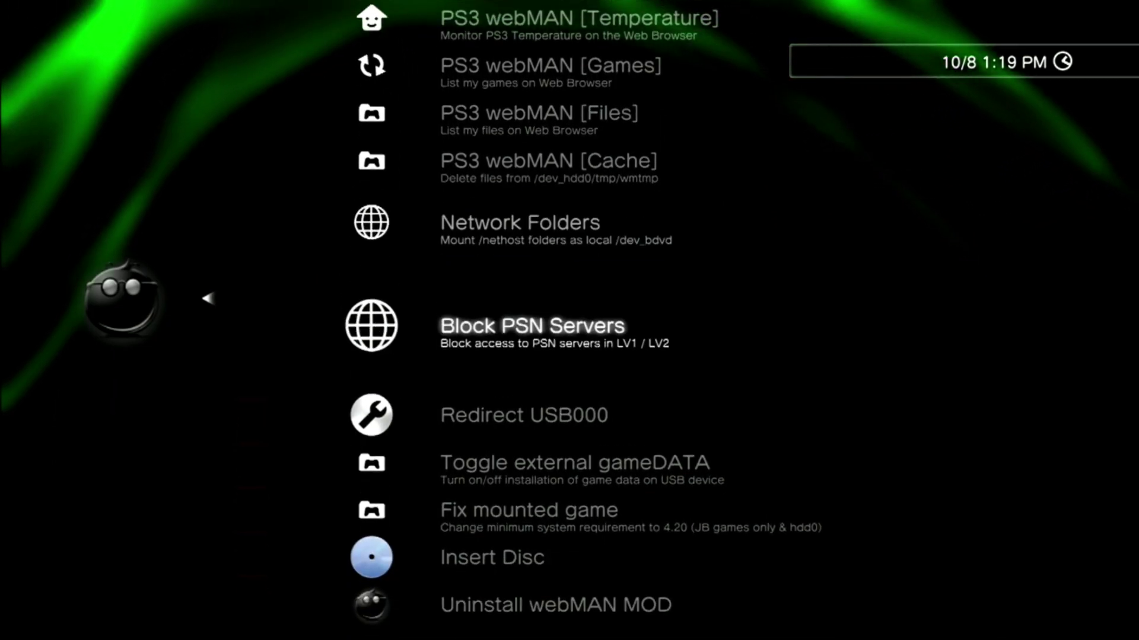
key("Down")
key("Down")
key("Down")
key("Down")
key("Down")
key("Down")
key("Down")
key("Down")
key("Down")
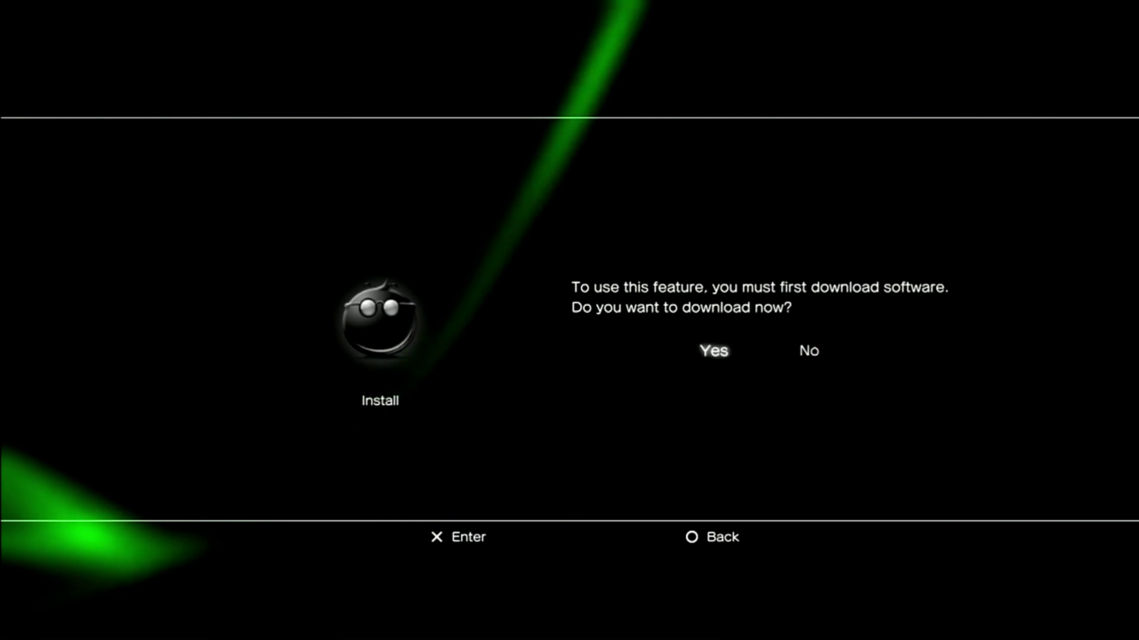
- Answer Yes to 'download software now?' for the webMAN MOD update
key("Return")
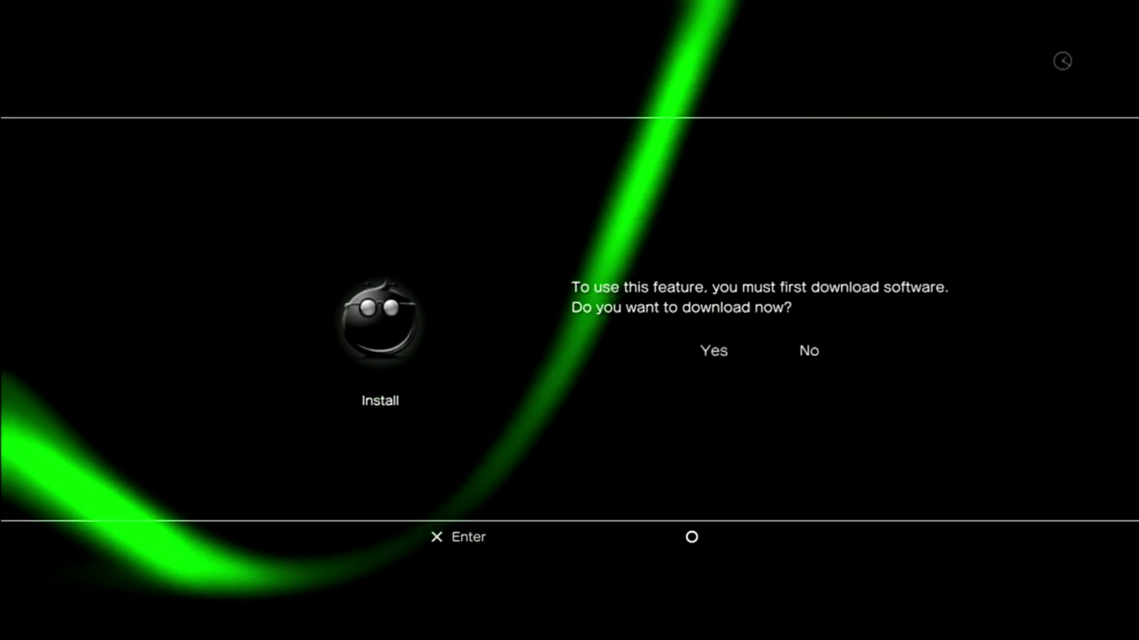